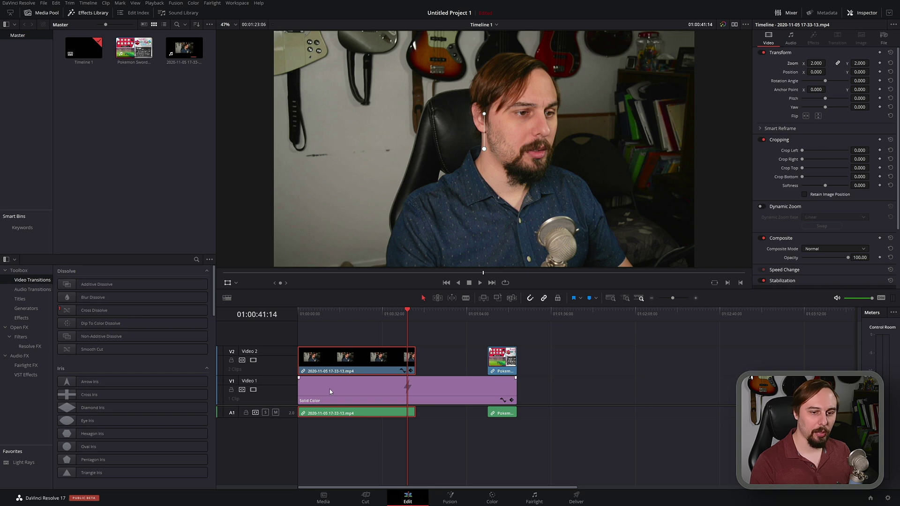
Preview the yellow solid, then drag HSL Keyer from Resolve FX Key onto the V2 webcam clip
click(446, 314)
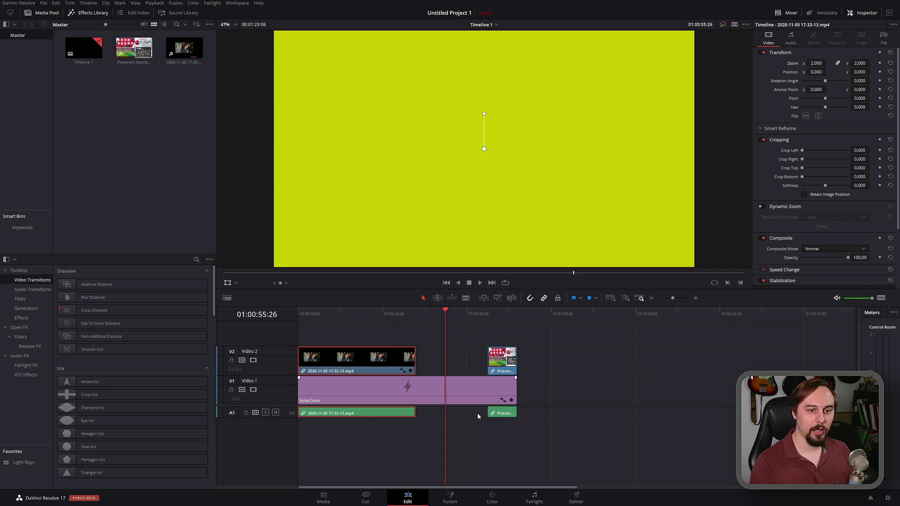
click(403, 315)
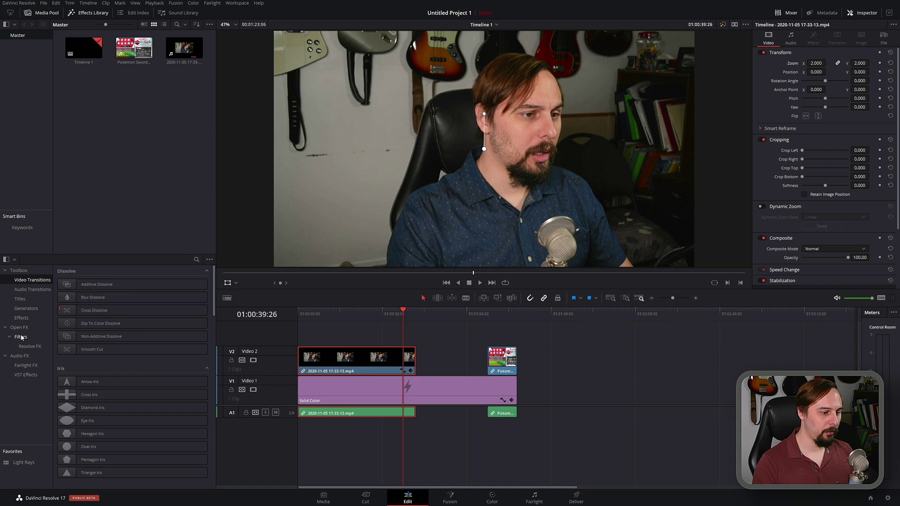
click(35, 346)
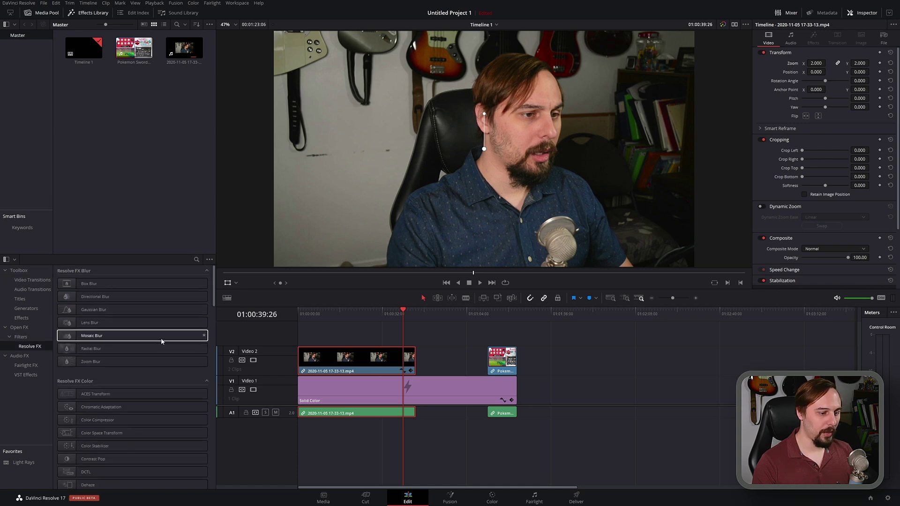
scroll(164, 339, down, 8)
scroll(164, 339, down, 2)
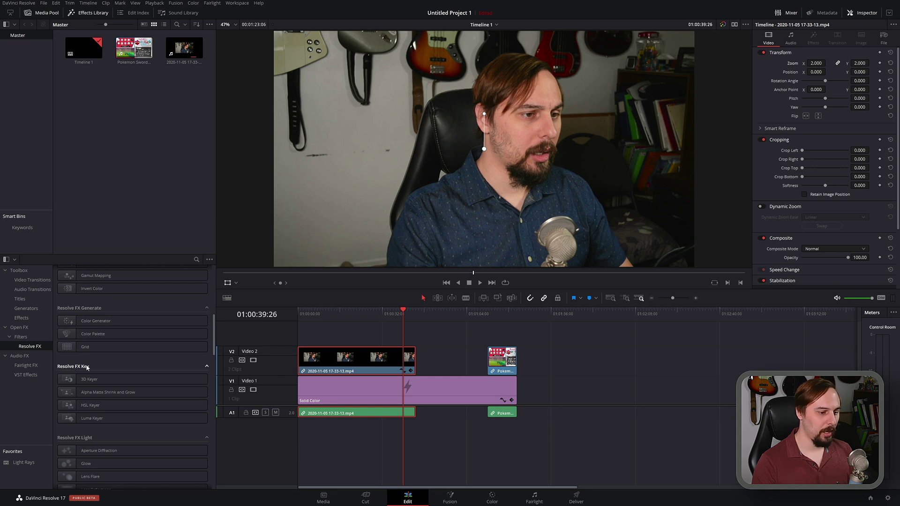
click(104, 408)
drag(105, 410, 342, 373)
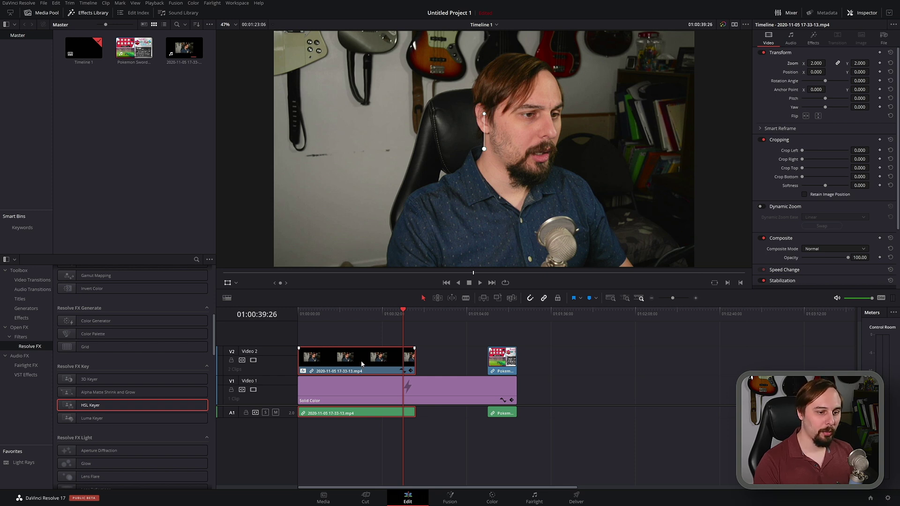
Switch the viewer overlay mode to Open FX Overlay
click(237, 283)
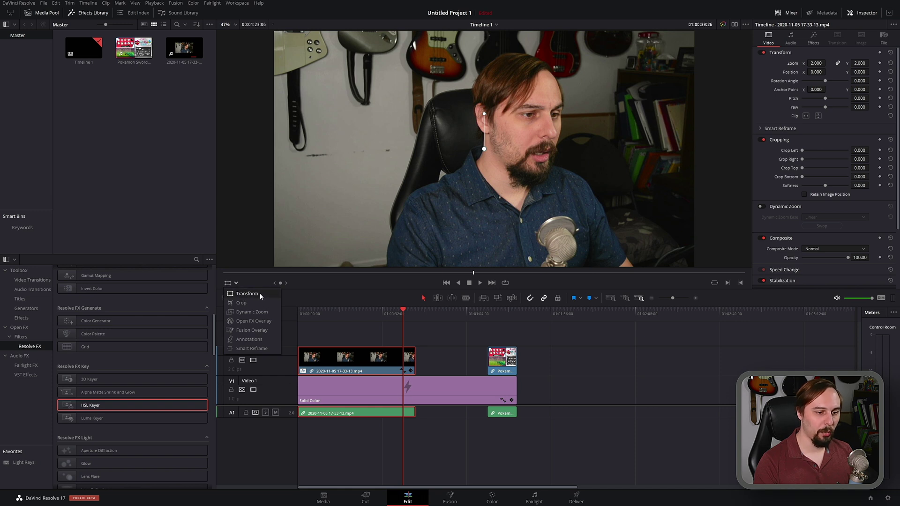
click(269, 322)
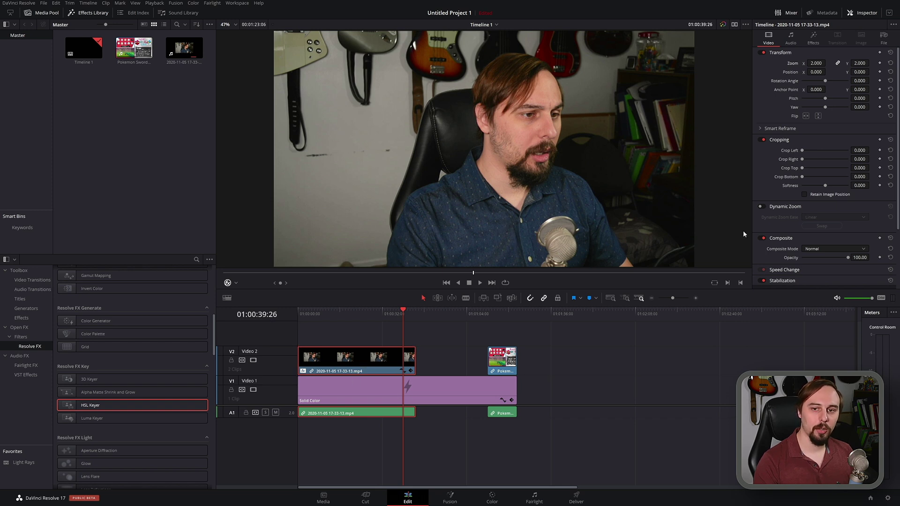
In the Inspector's HSL Keyer, pick the blue shirt, trying bookshelf and red guitar colours before settling on it
click(811, 40)
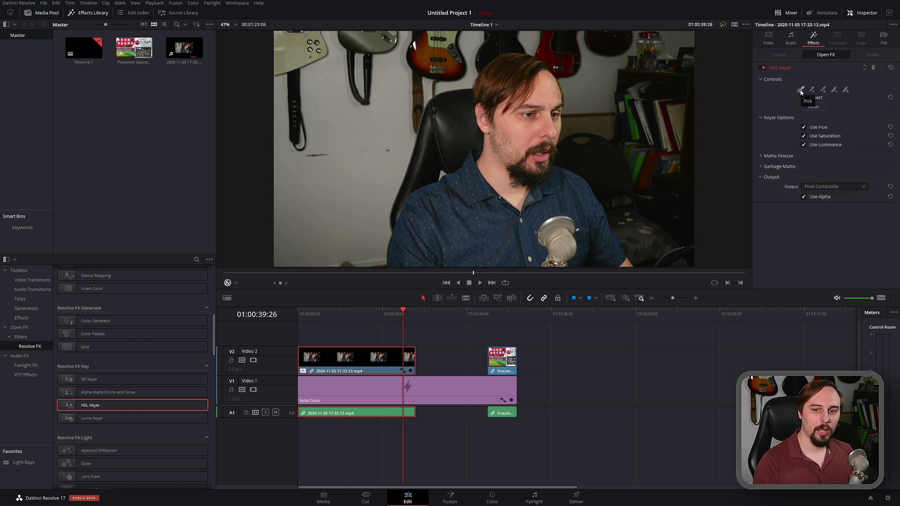
click(799, 90)
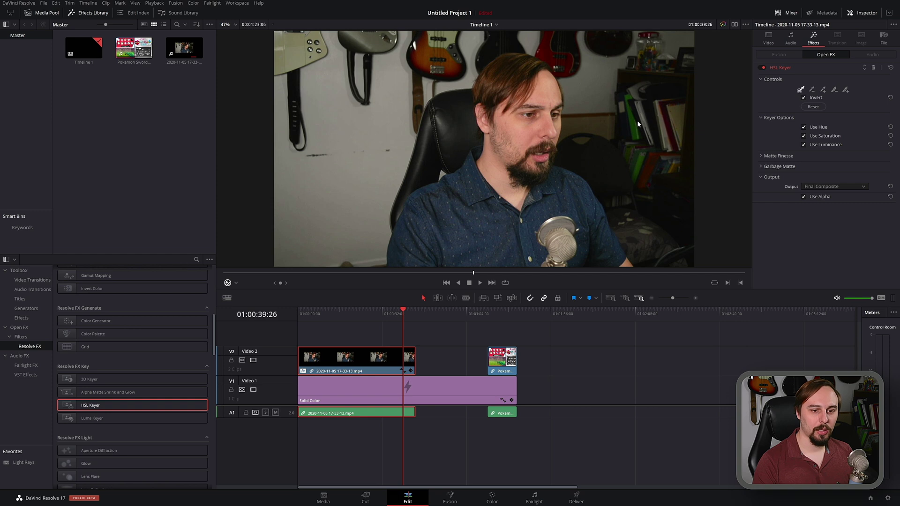
click(491, 221)
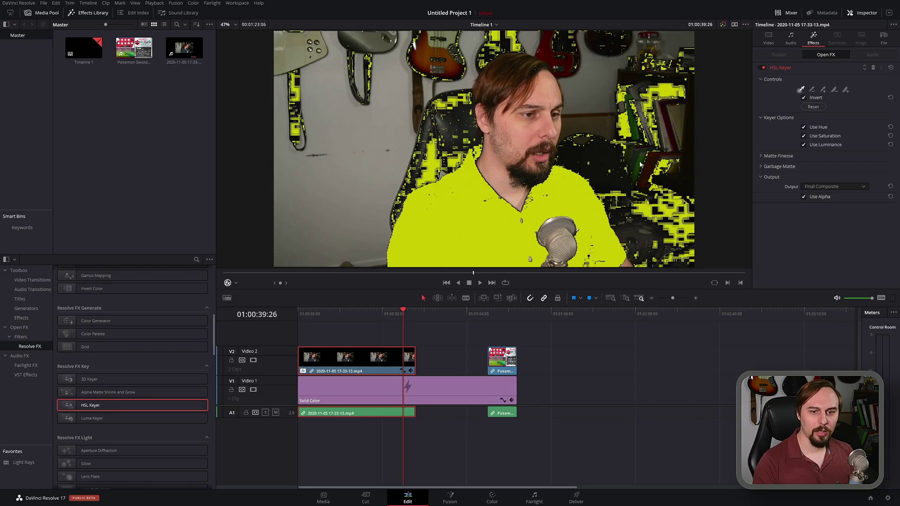
click(640, 164)
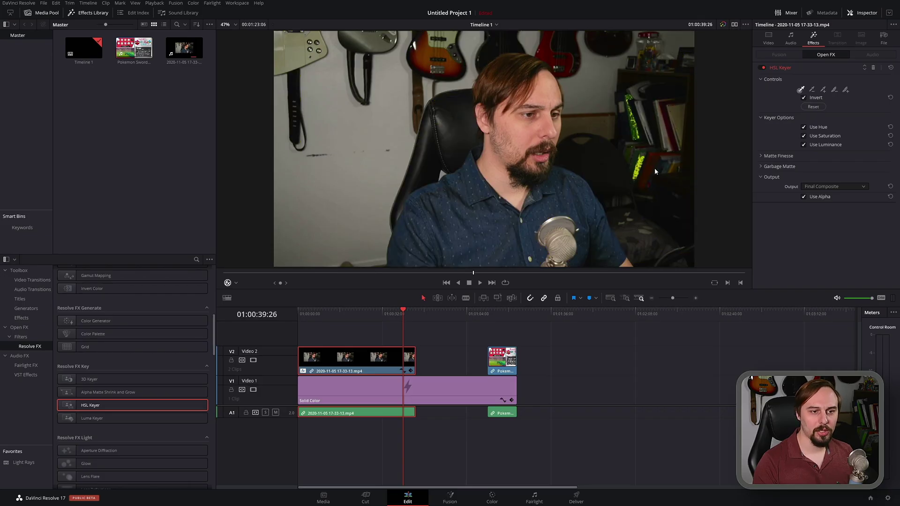
click(545, 56)
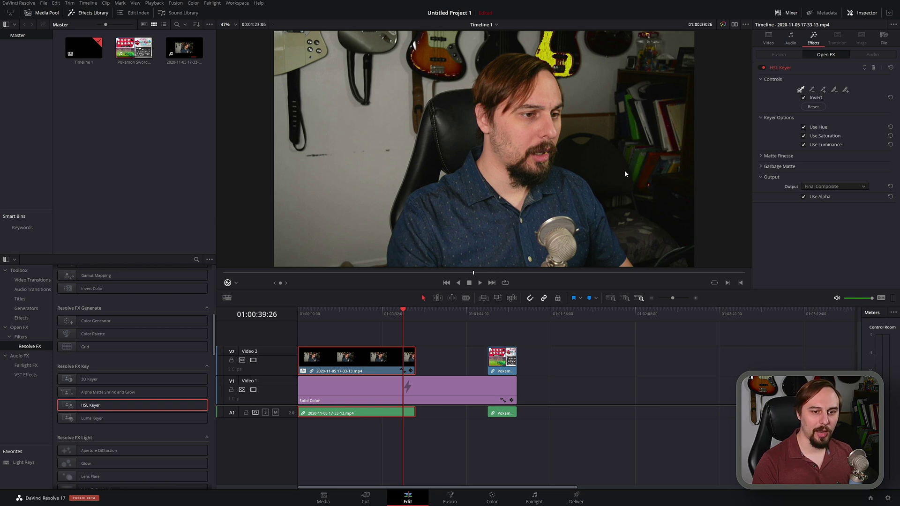
click(491, 207)
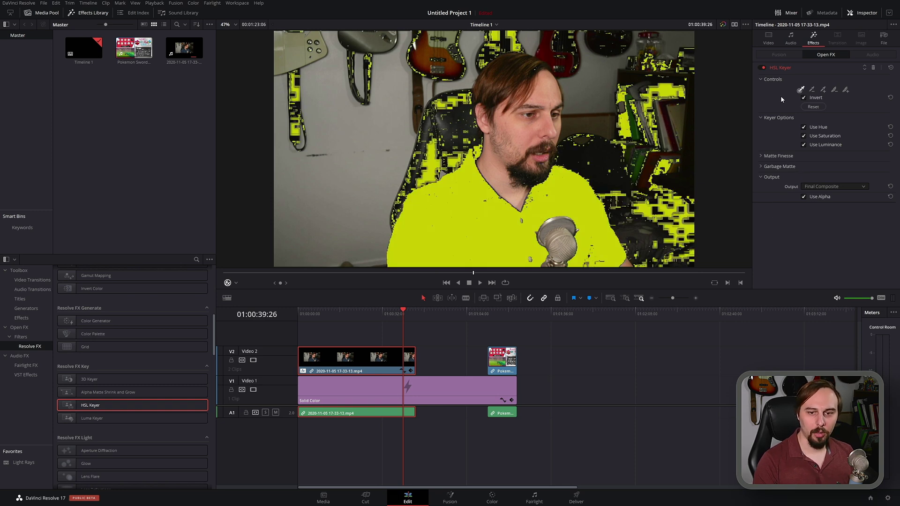
Under Matte Finesse, experiment with Denoise and edge settings on the shirt key
click(759, 155)
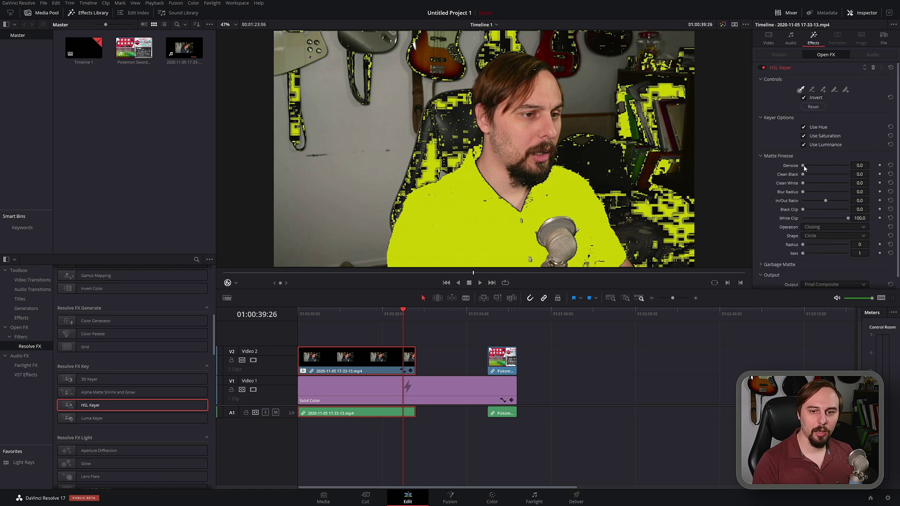
drag(803, 167, 819, 186)
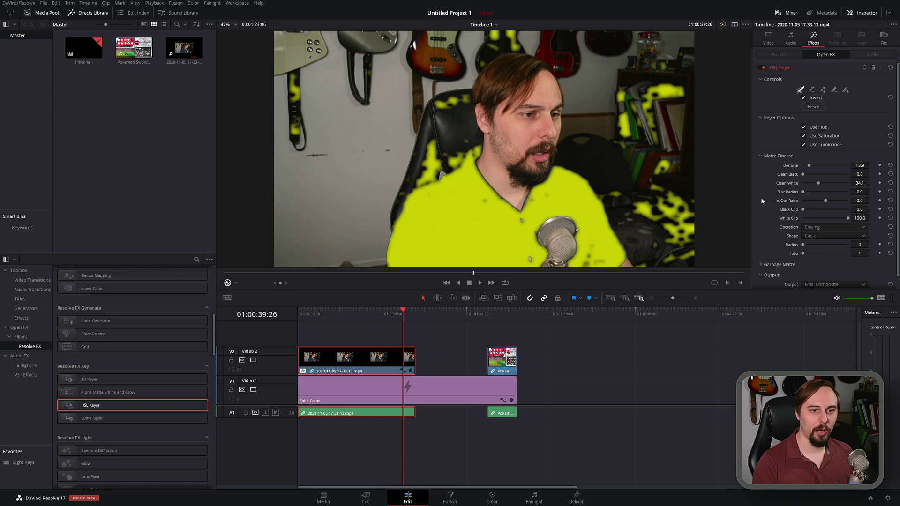
scroll(577, 208, up, 1)
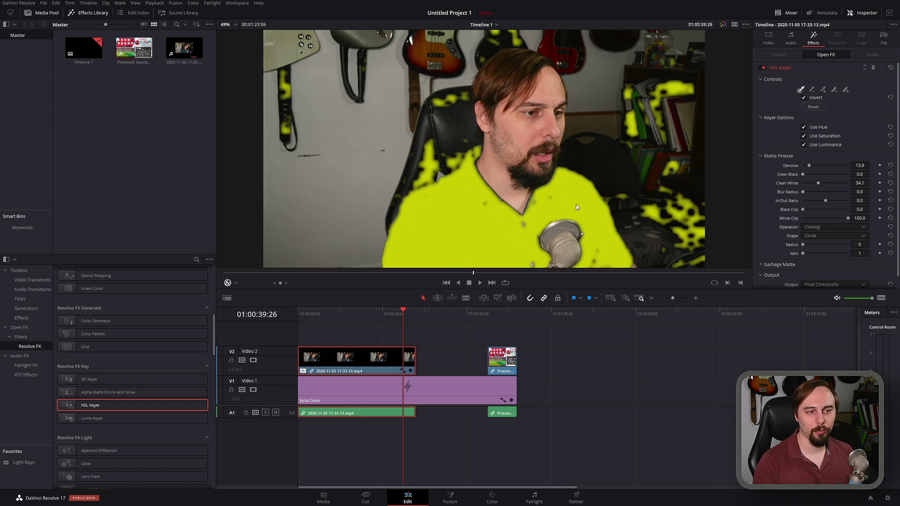
scroll(582, 200, down, 1)
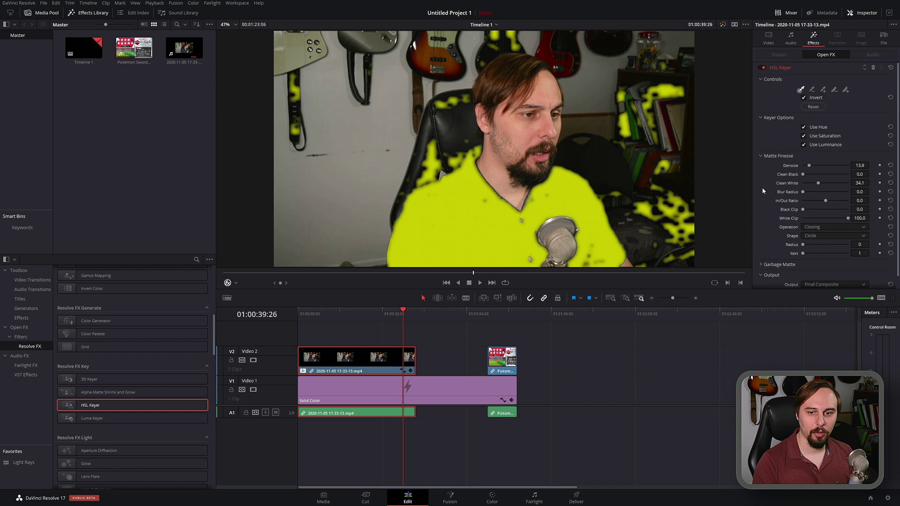
drag(802, 192, 816, 209)
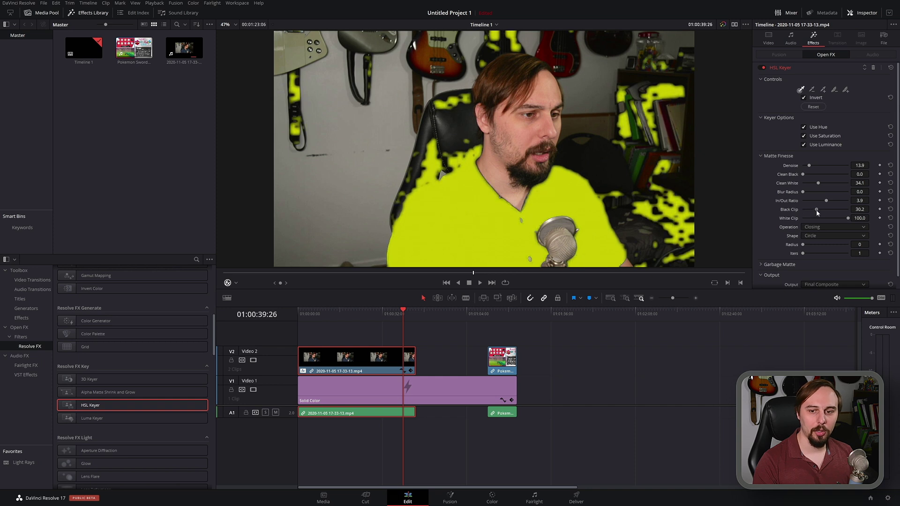
Reset Black Clip, In/Out Ratio, Denoise and Clean White to zero, then move to the Pokémon clip
click(890, 209)
click(890, 201)
click(891, 166)
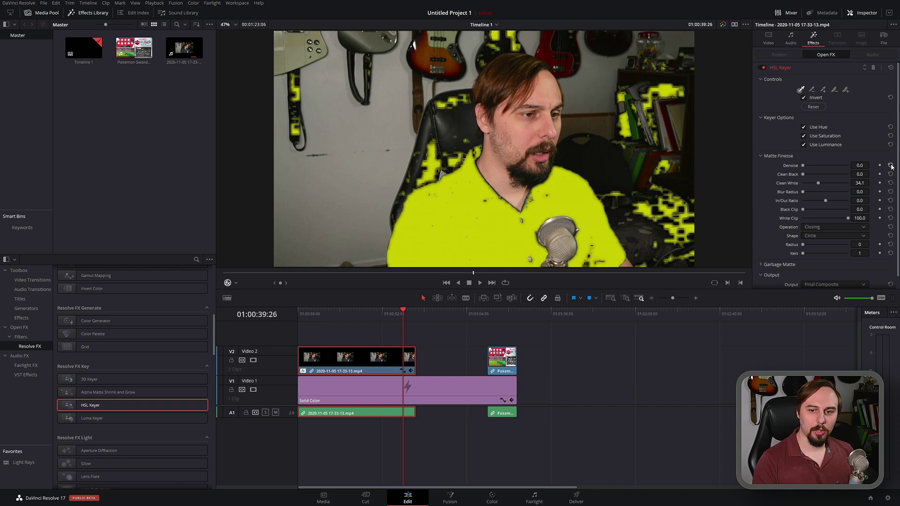
click(890, 183)
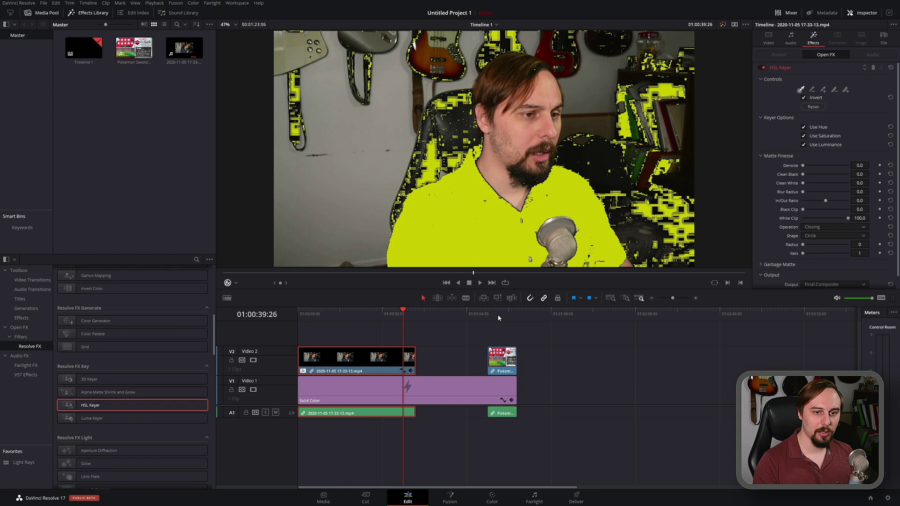
click(499, 313)
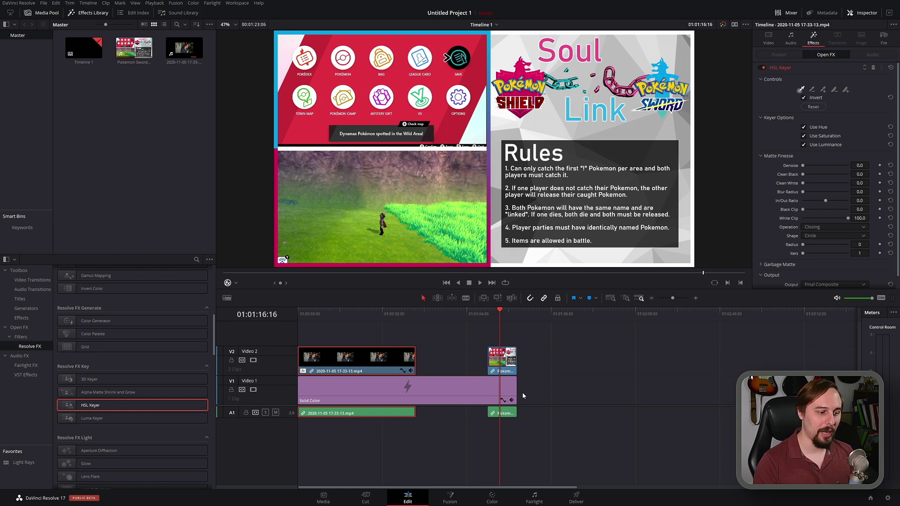
Add HSL Keyer to the Pokémon clip and sample several layout colours, ending on the Soul title
drag(92, 408, 502, 361)
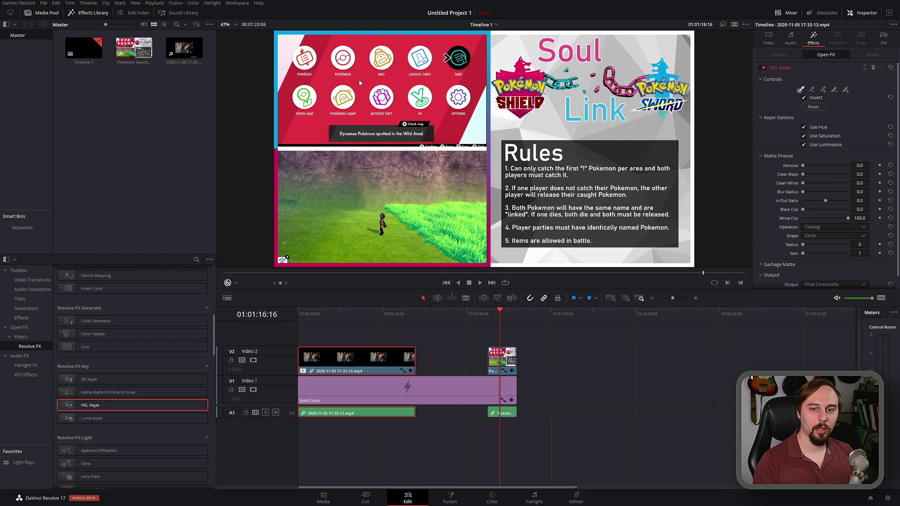
click(502, 359)
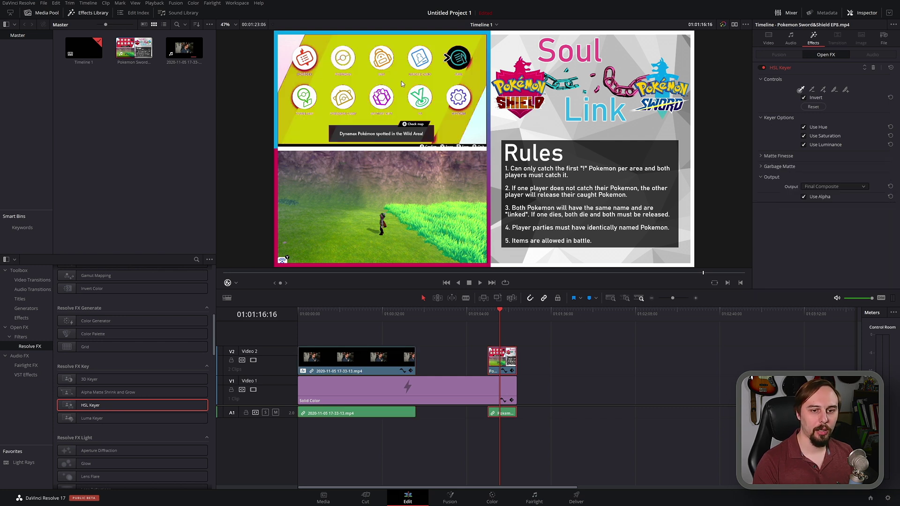
click(568, 116)
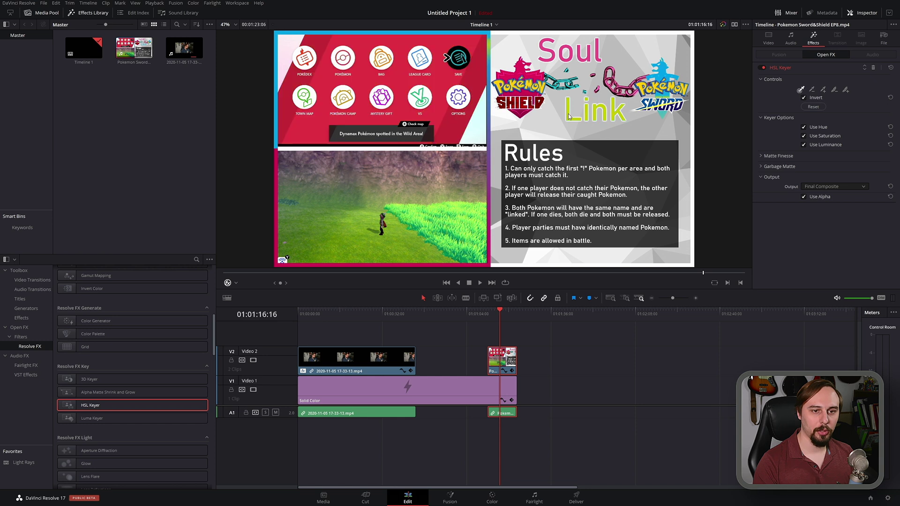
click(665, 75)
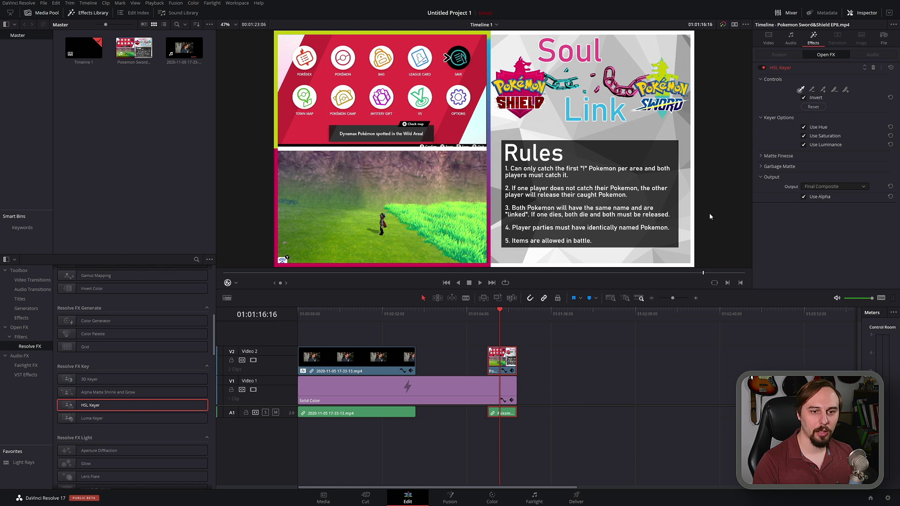
click(554, 59)
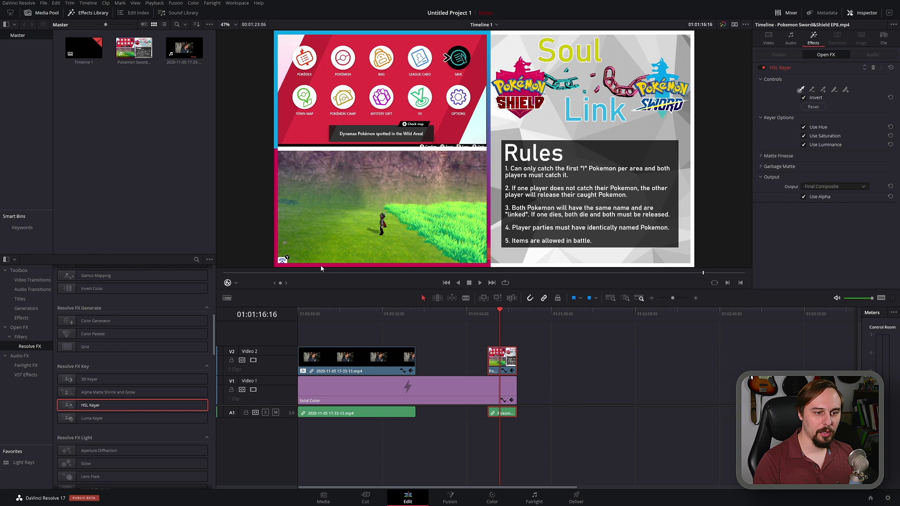